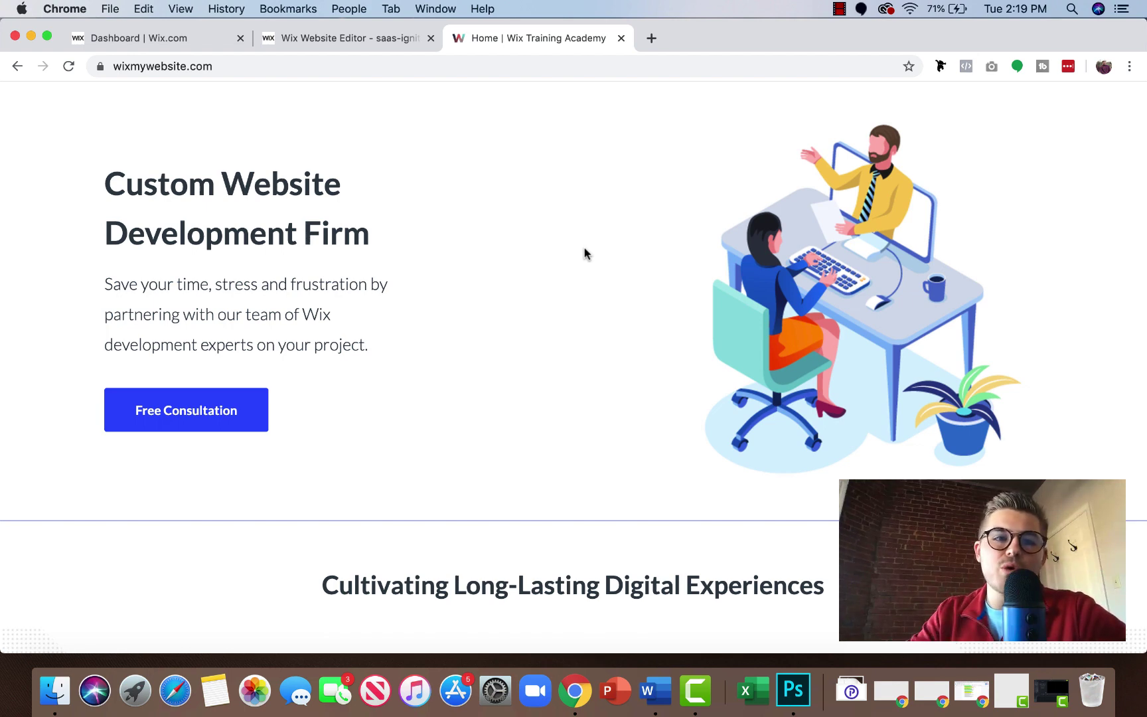
# Skim the Wix Training Academy homepage down and back up to the Custom Website Development Firm hero.
pyautogui.click(343, 71)
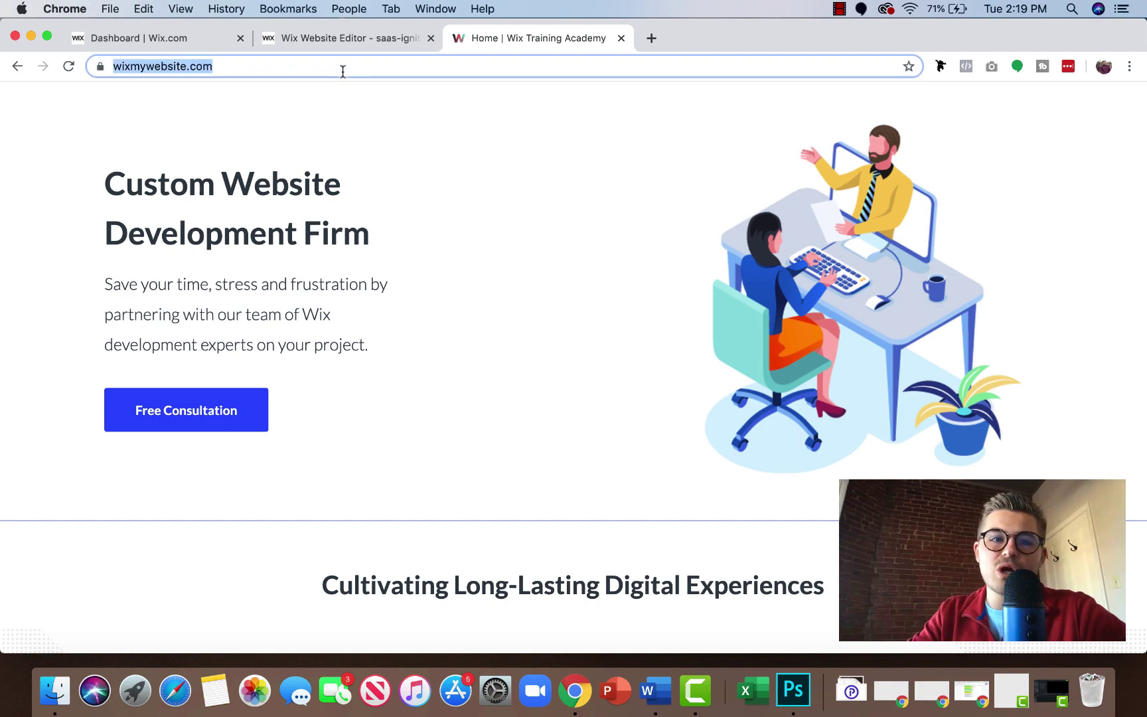
pyautogui.scroll(-10, 395, 222)
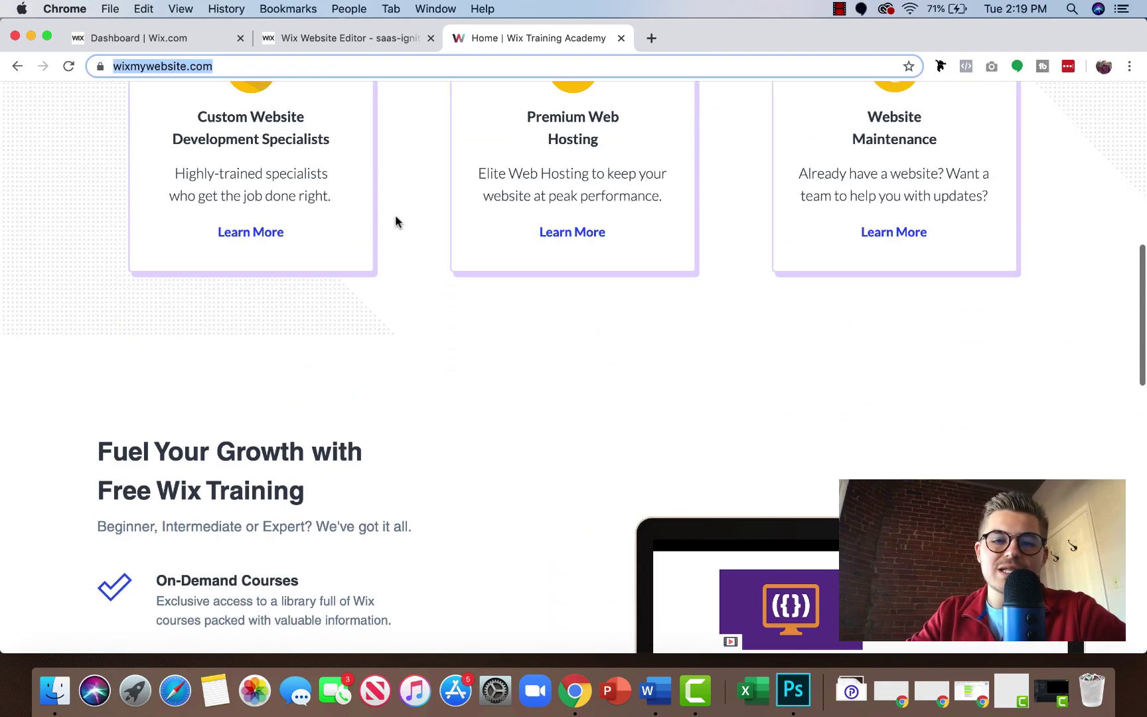
pyautogui.scroll(-6, 394, 223)
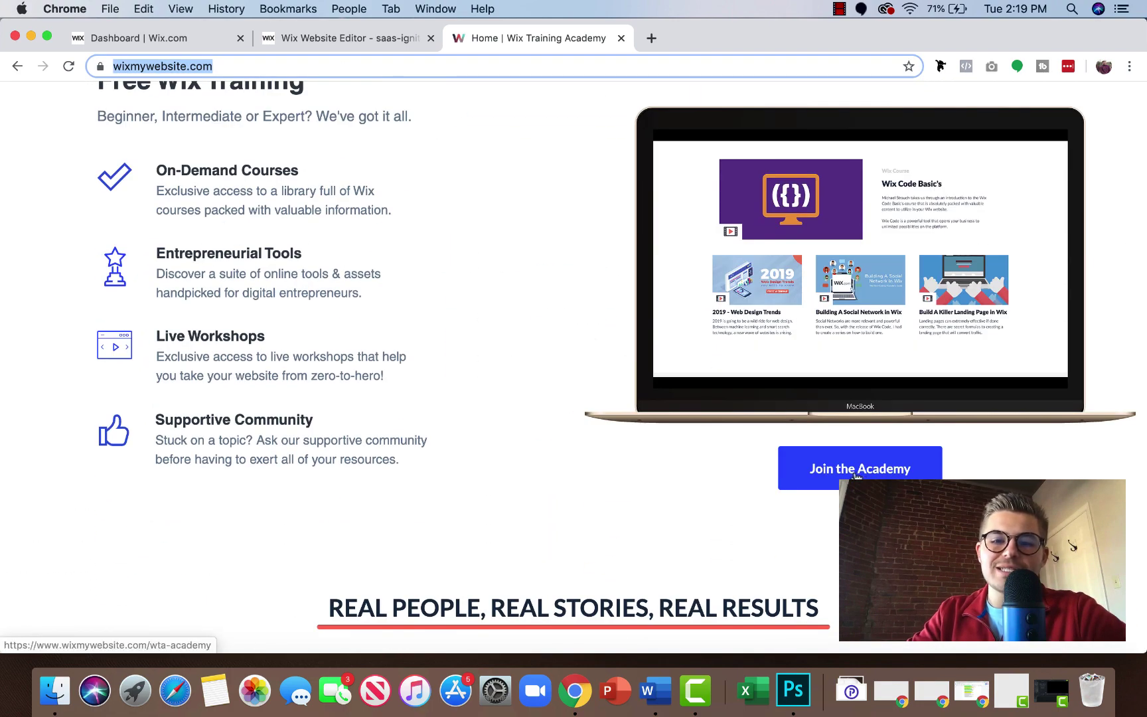
pyautogui.scroll(15, 541, 298)
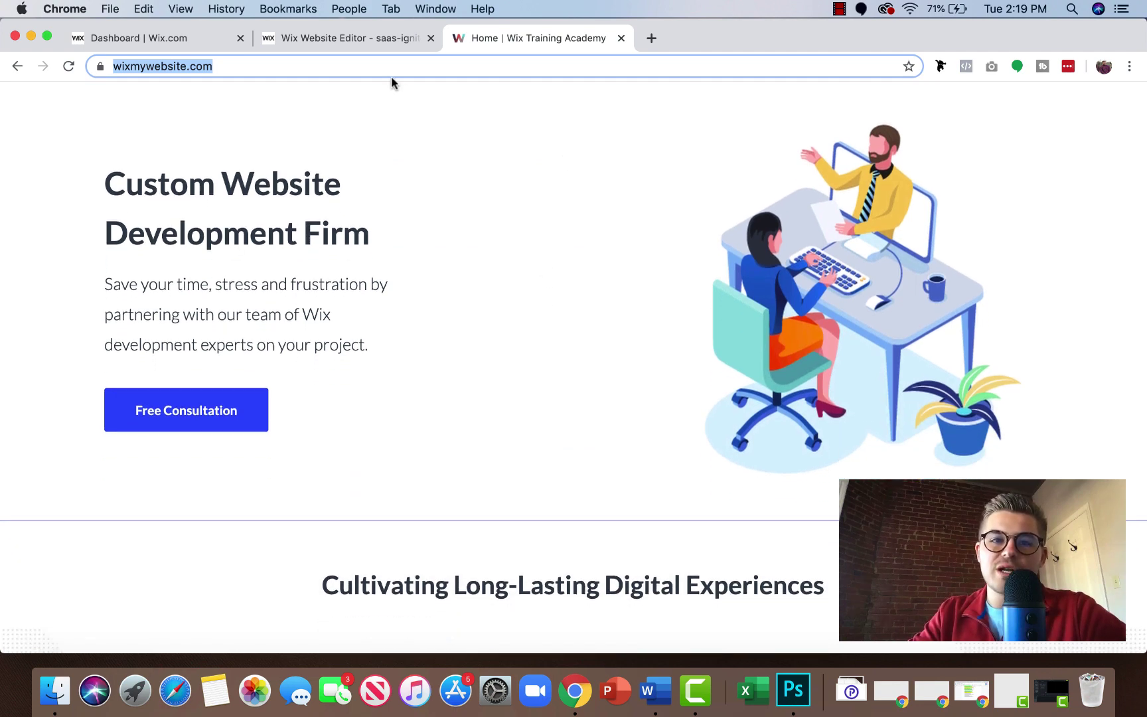
pyautogui.click(349, 45)
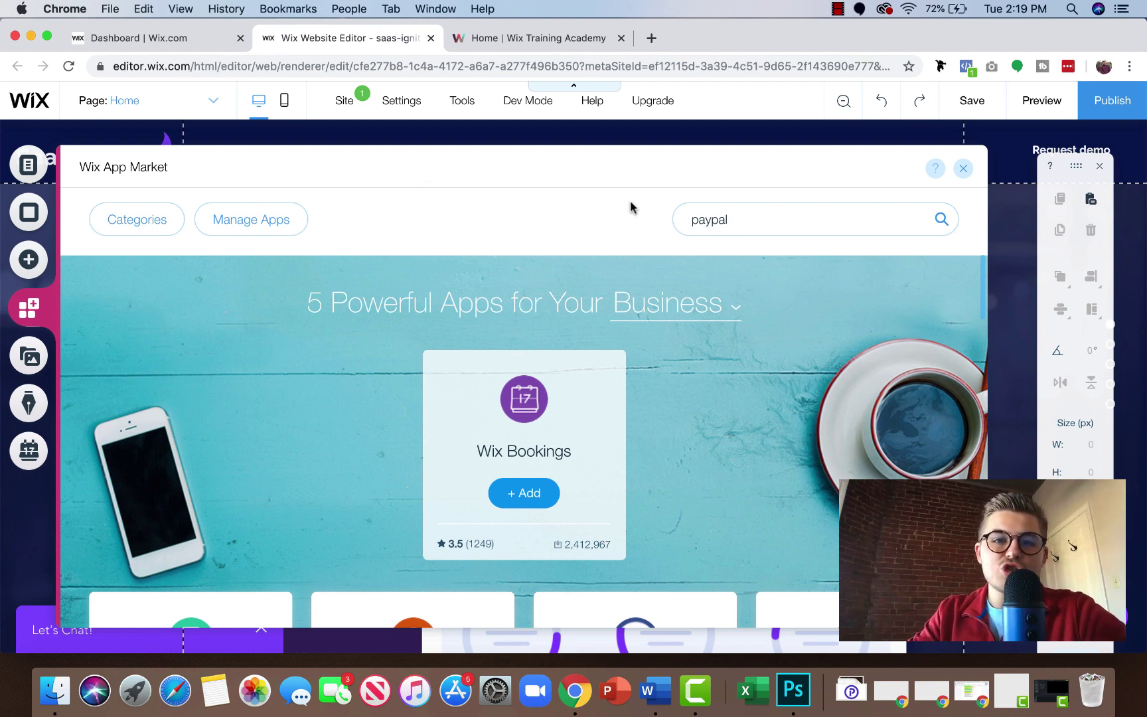
pyautogui.click(730, 218)
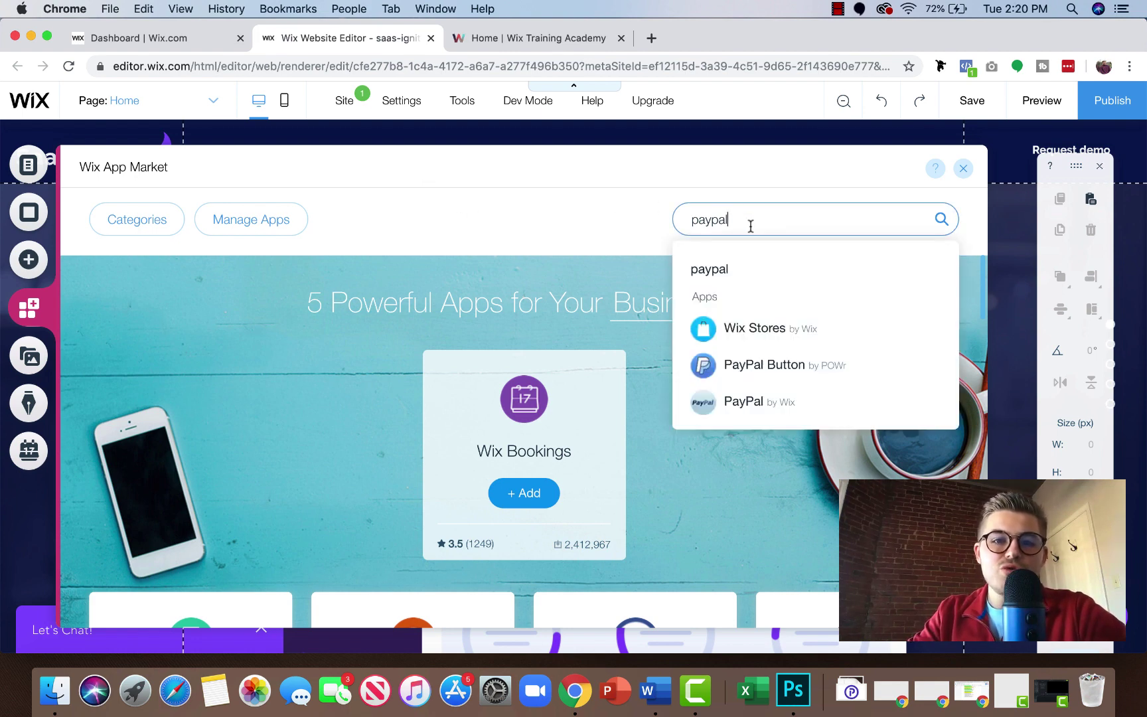
pyautogui.click(963, 170)
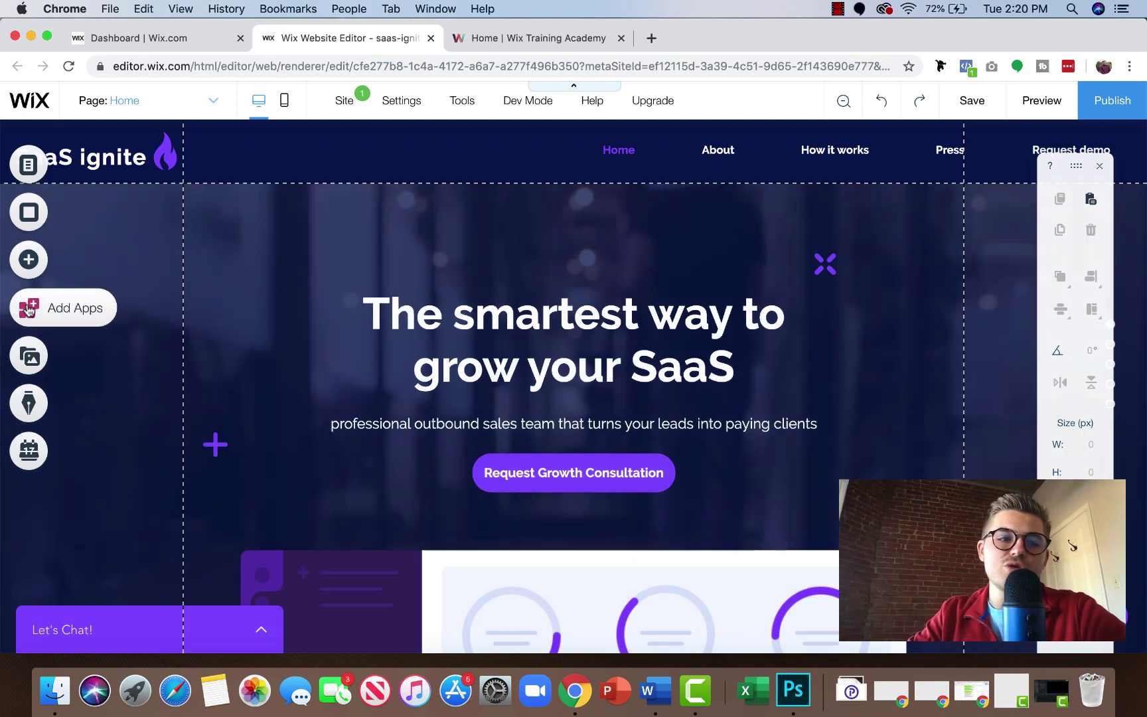
# Search the App Market for 'paypal' and open the PayPal Button by POWr app details.
pyautogui.click(28, 309)
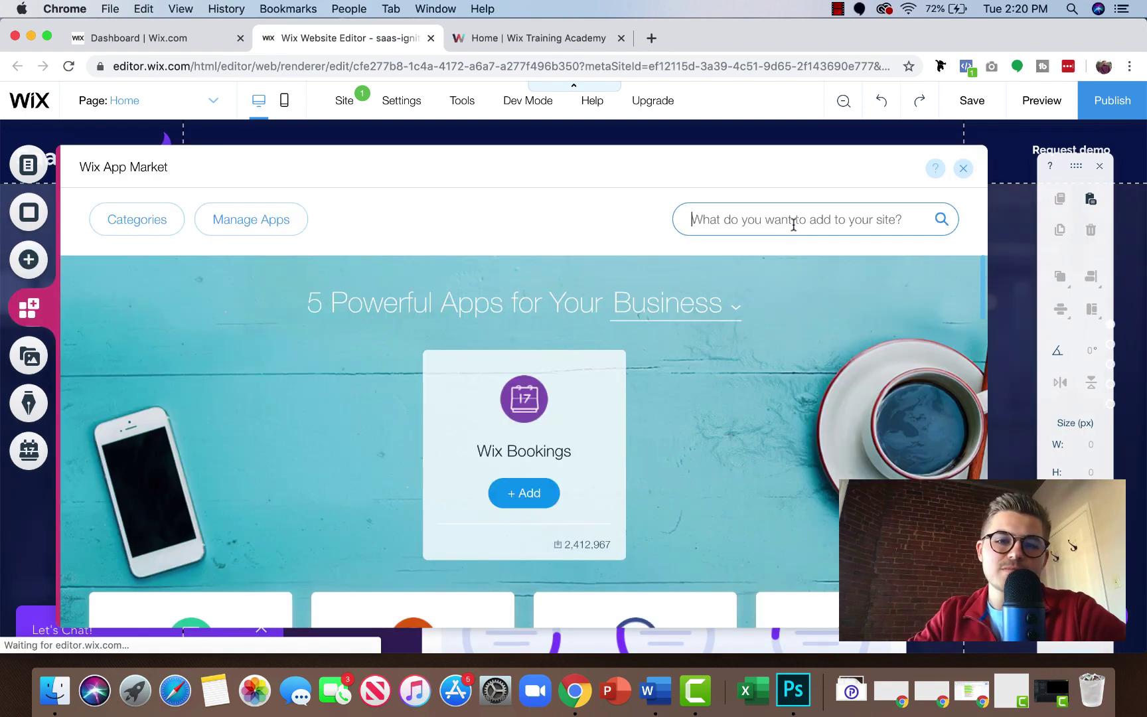
pyautogui.click(794, 222)
pyautogui.write('paypal')
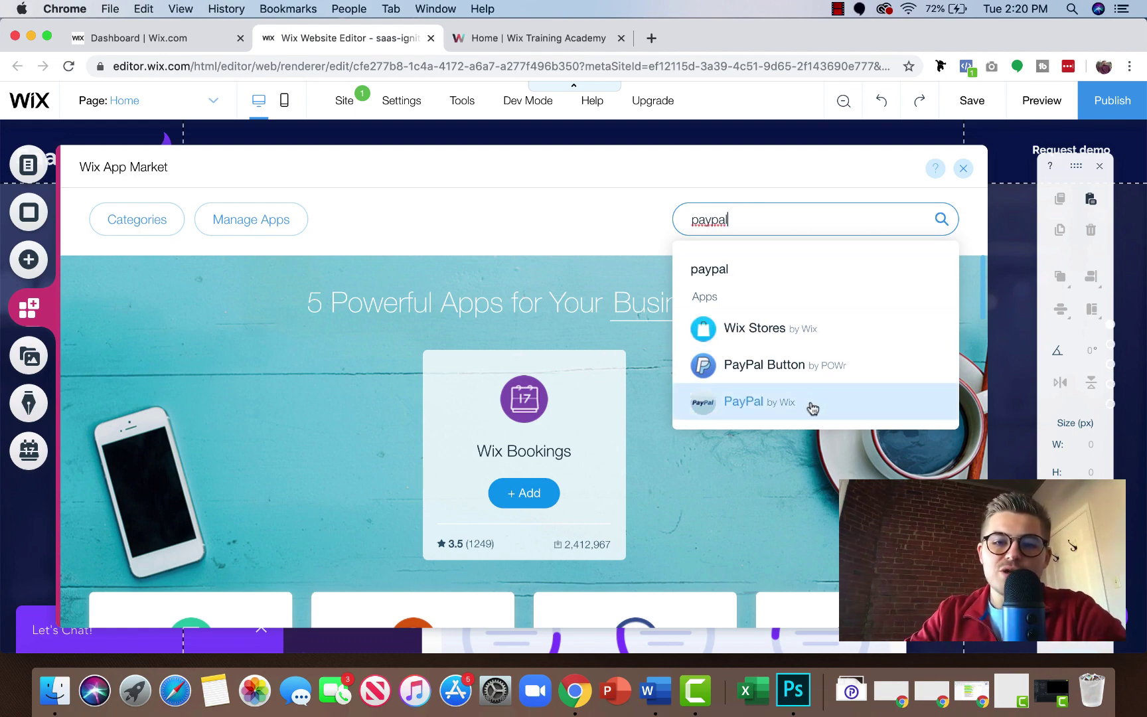
pyautogui.click(813, 376)
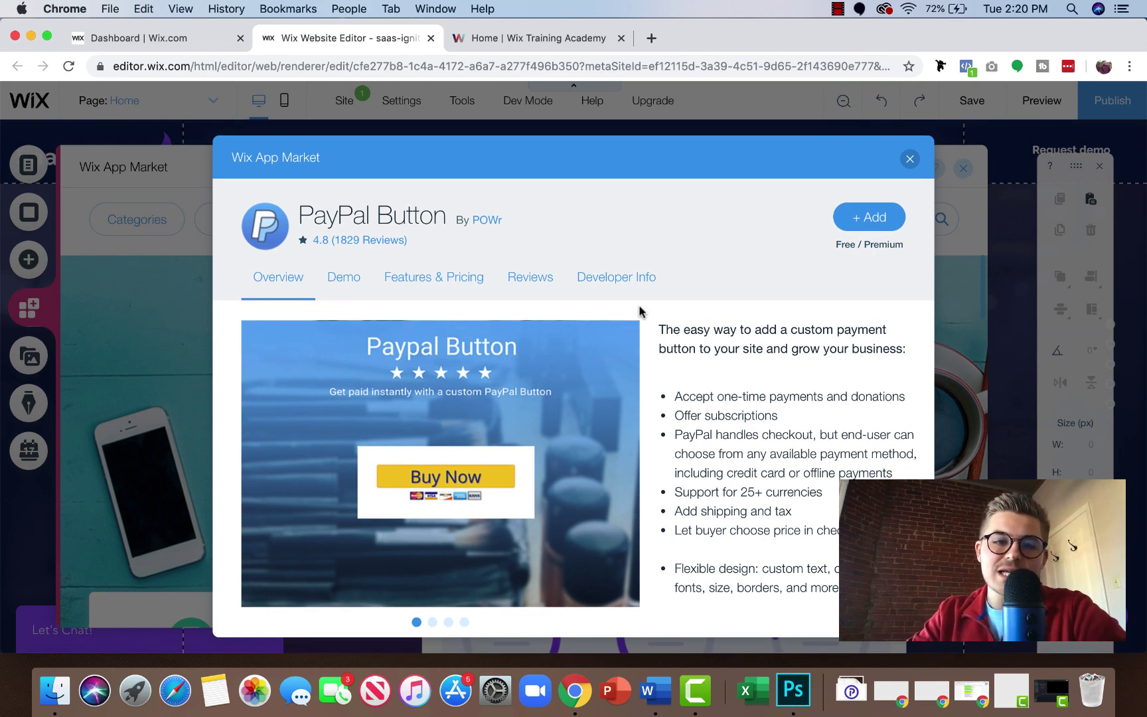
# Swap from PayPal Button to the PayPal by Wix app details, then close the App Market.
pyautogui.click(909, 158)
pyautogui.click(813, 226)
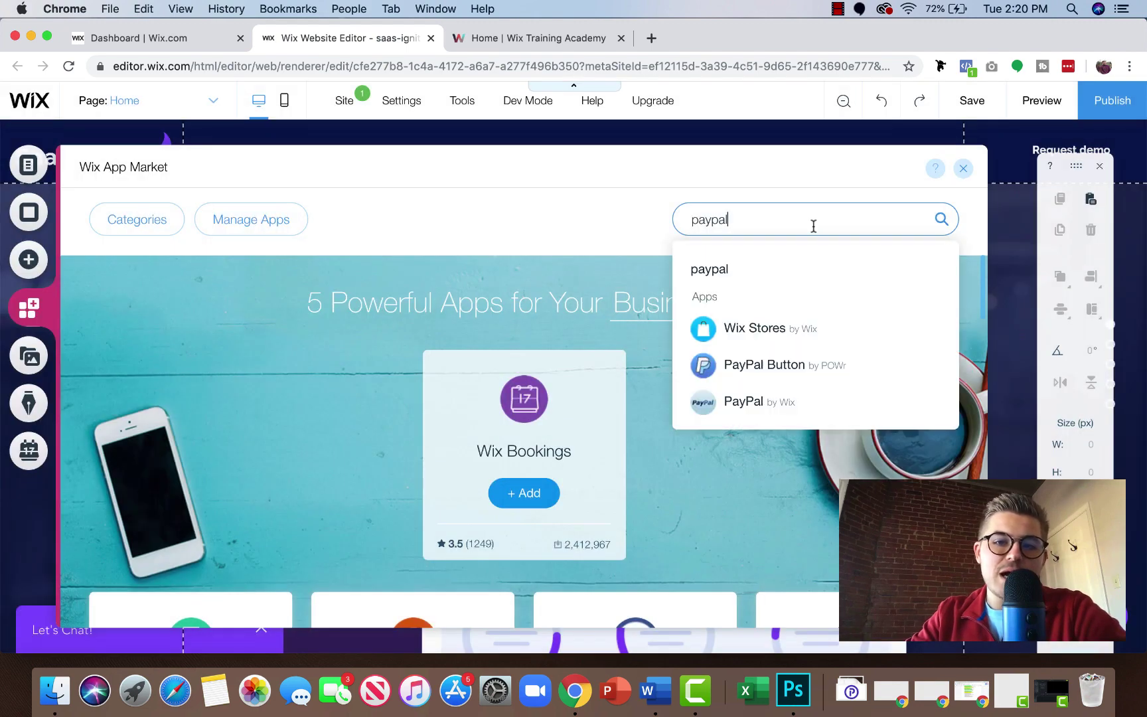
pyautogui.click(760, 401)
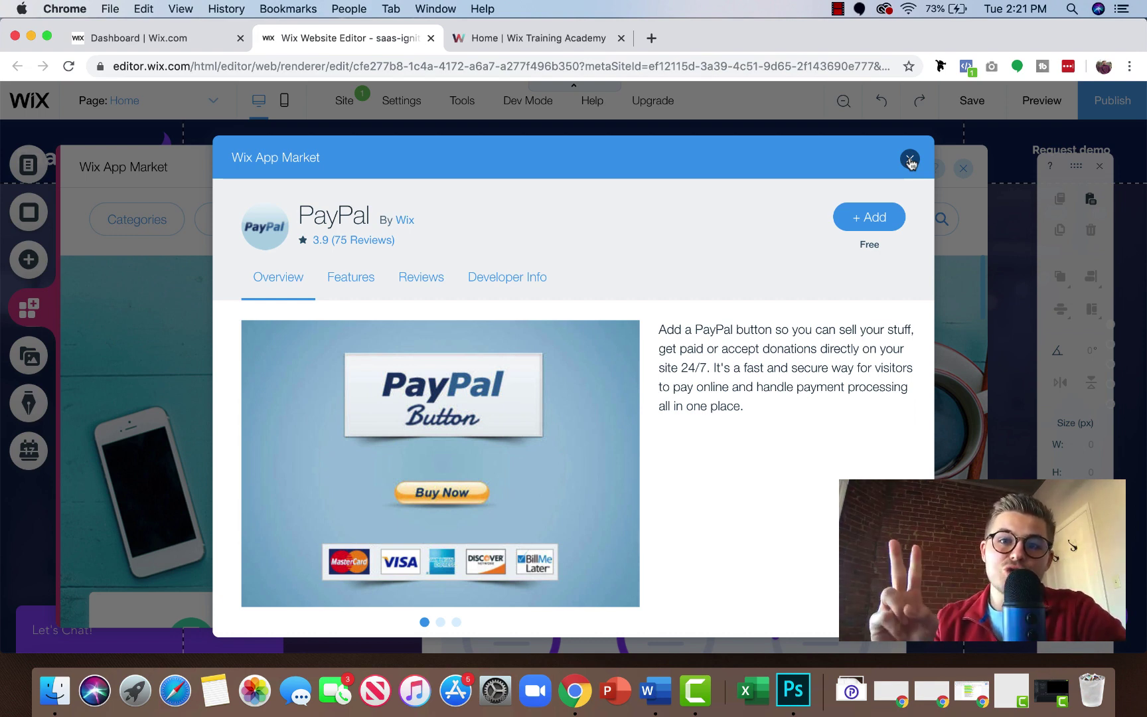
pyautogui.click(909, 161)
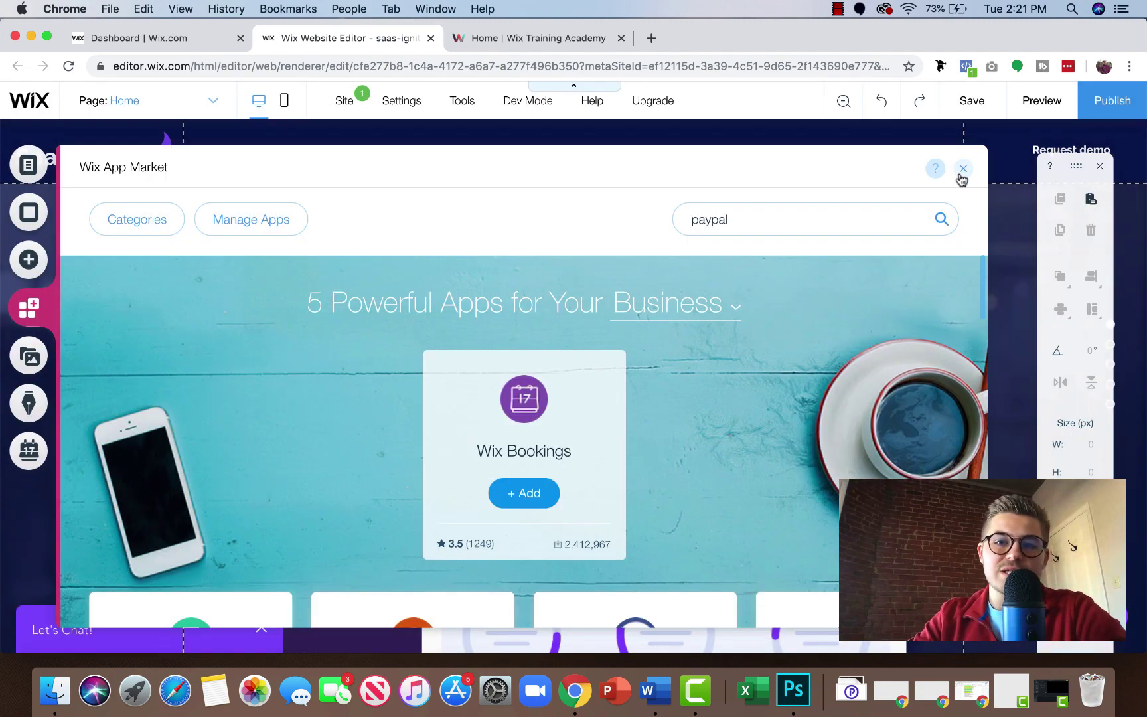
pyautogui.click(963, 170)
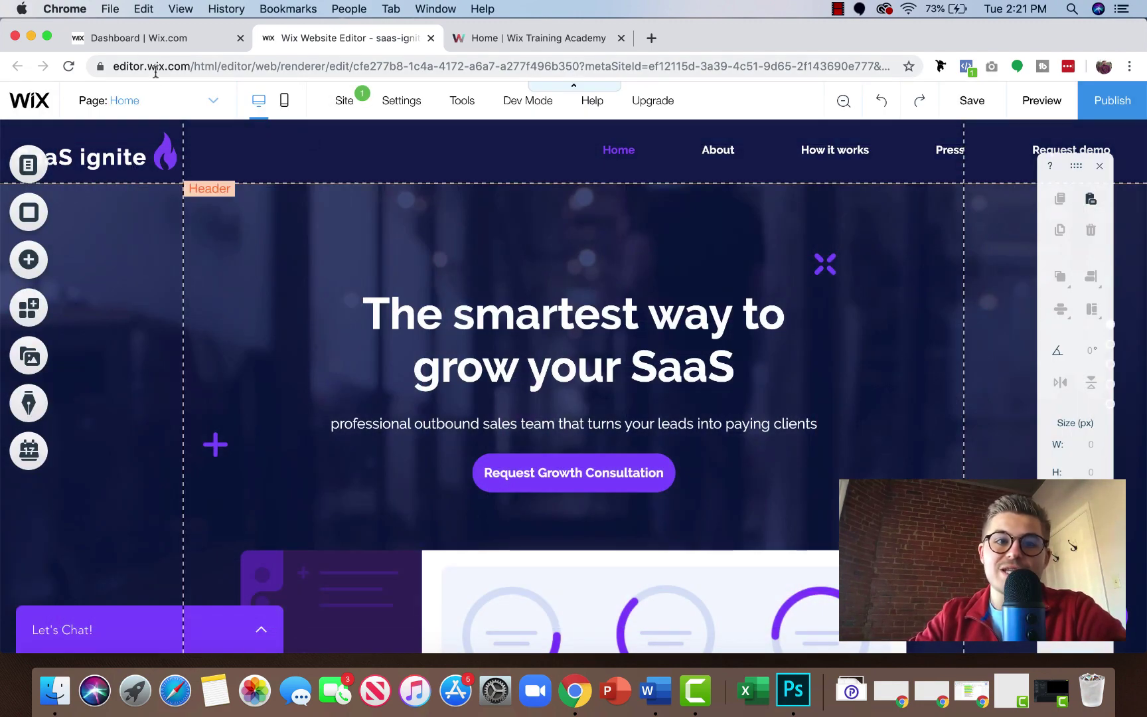
# Go from the Dashboard main menu through Settings to the Accept Payments page.
pyautogui.click(147, 42)
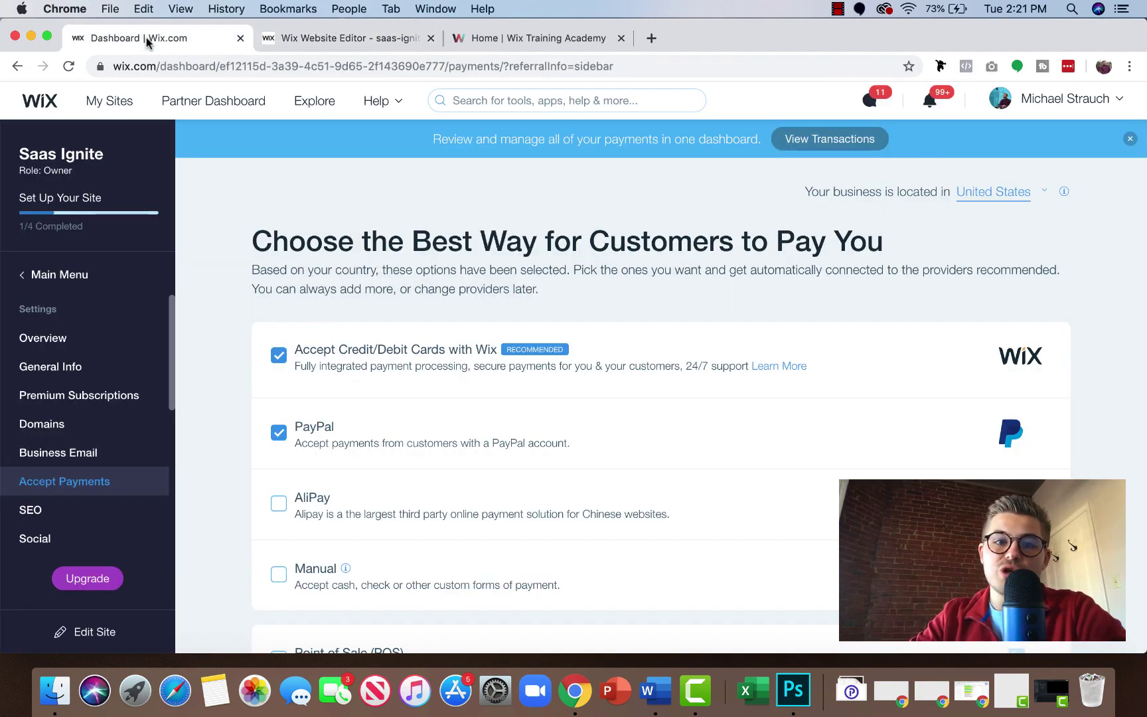
pyautogui.click(55, 274)
pyautogui.click(57, 275)
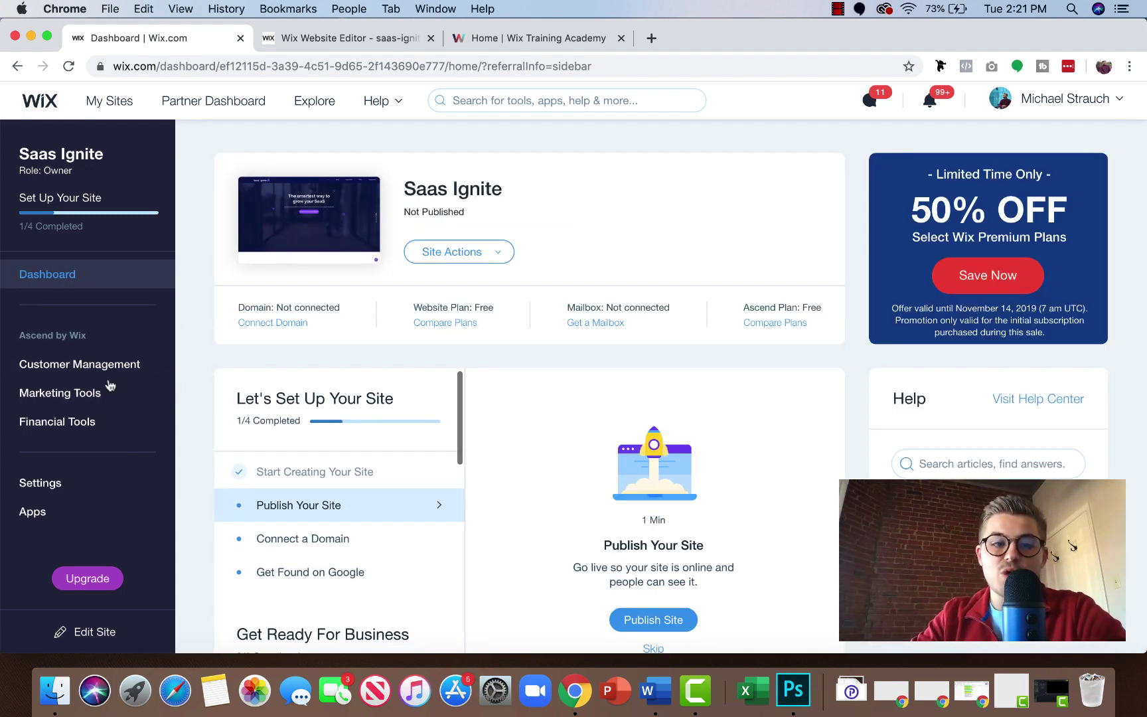
pyautogui.click(65, 484)
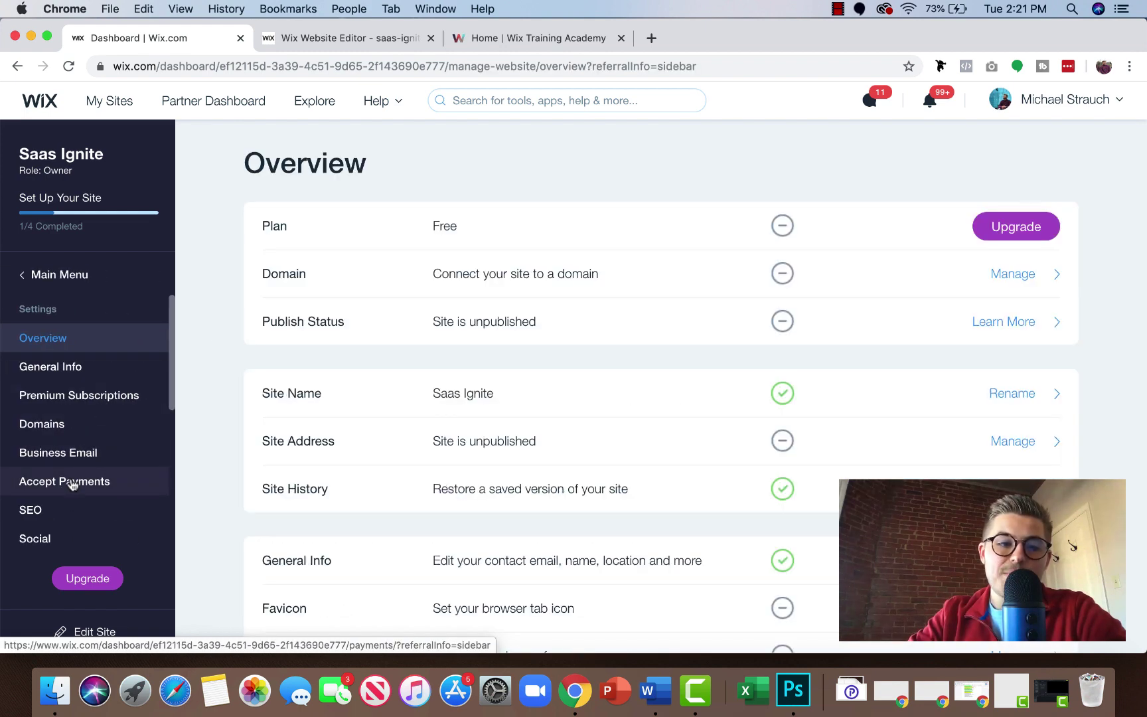
pyautogui.click(73, 484)
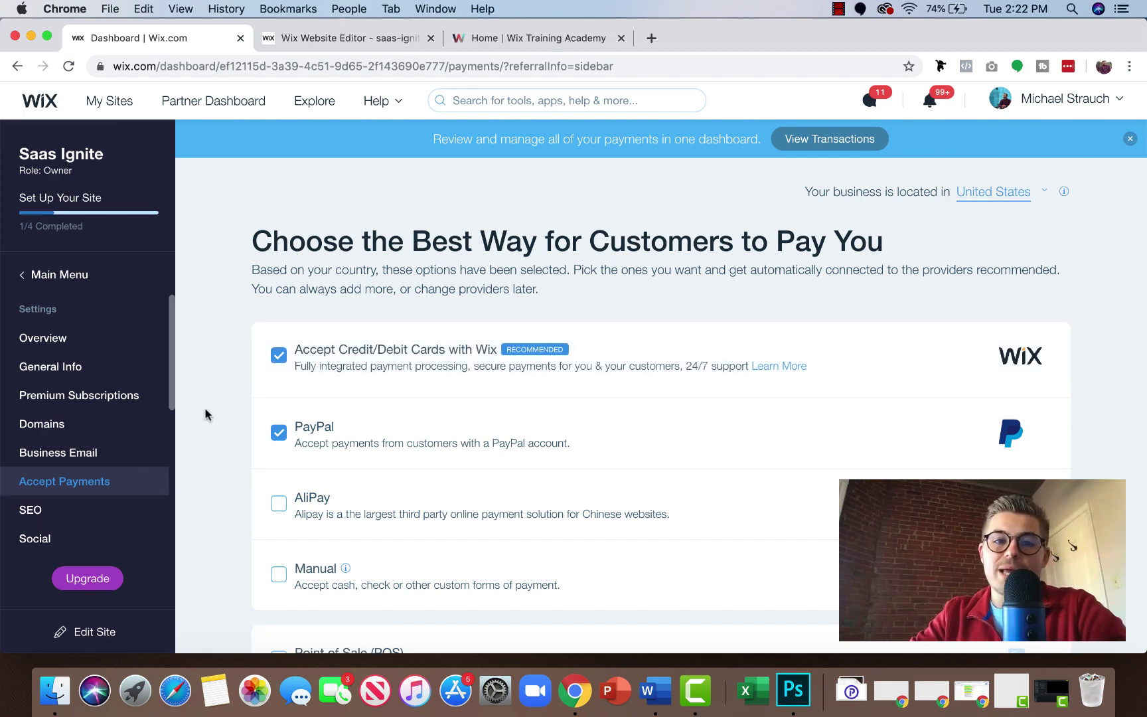
# Keep PayPal ticked alongside Credit/Debit Cards with Wix and submit them with Connect Me.
pyautogui.scroll(-2, 205, 414)
pyautogui.scroll(2, 204, 414)
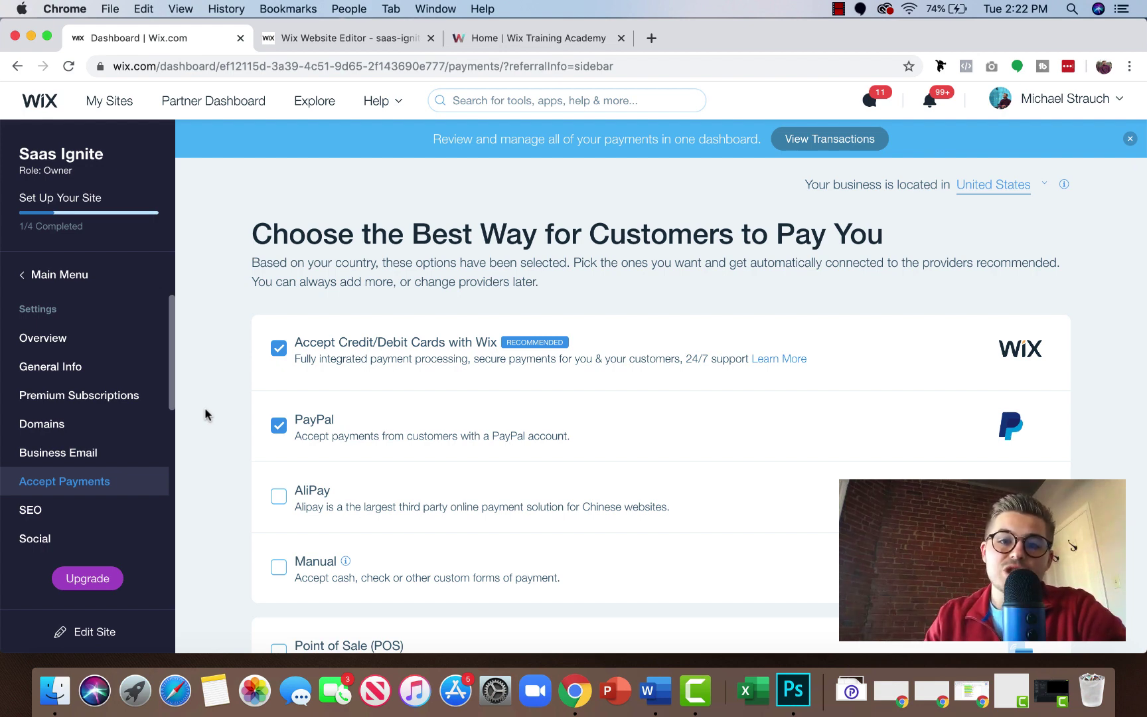
pyautogui.scroll(-1, 205, 448)
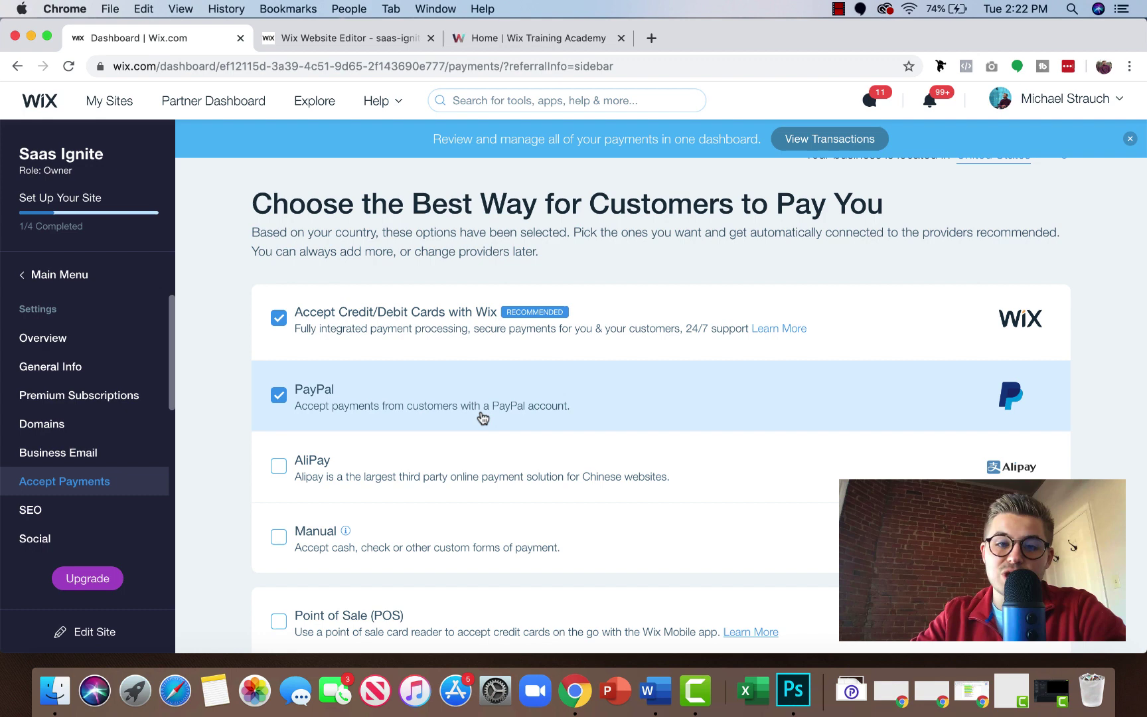
pyautogui.click(428, 395)
pyautogui.click(428, 396)
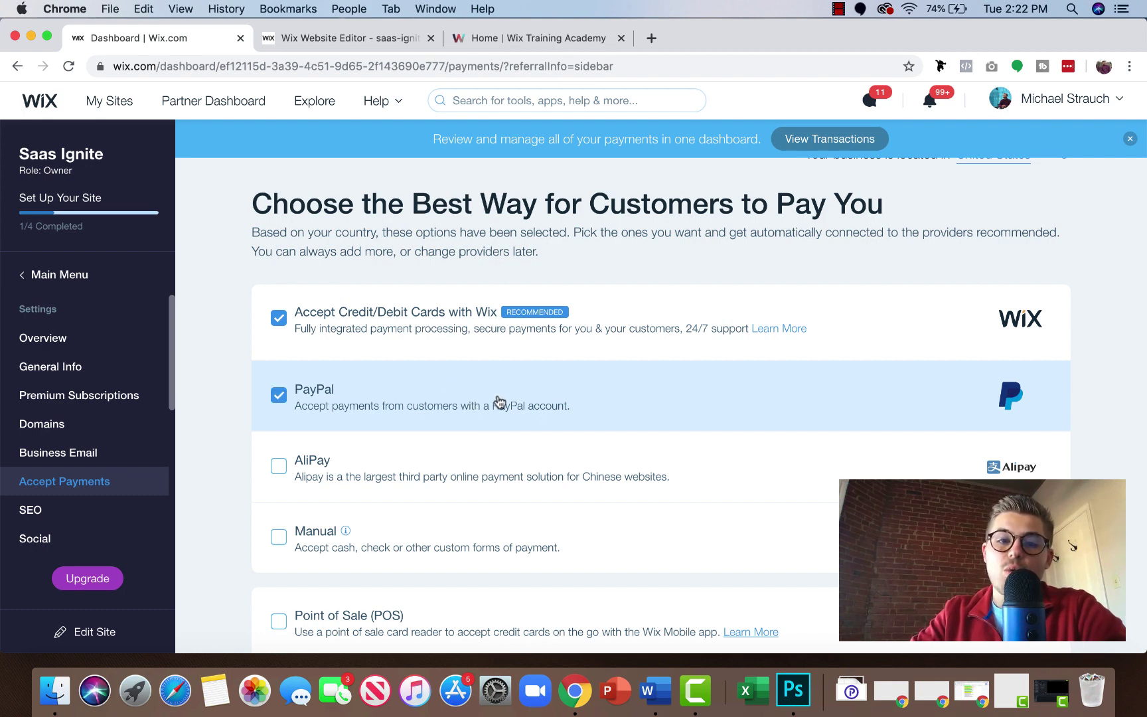
pyautogui.scroll(-3, 525, 412)
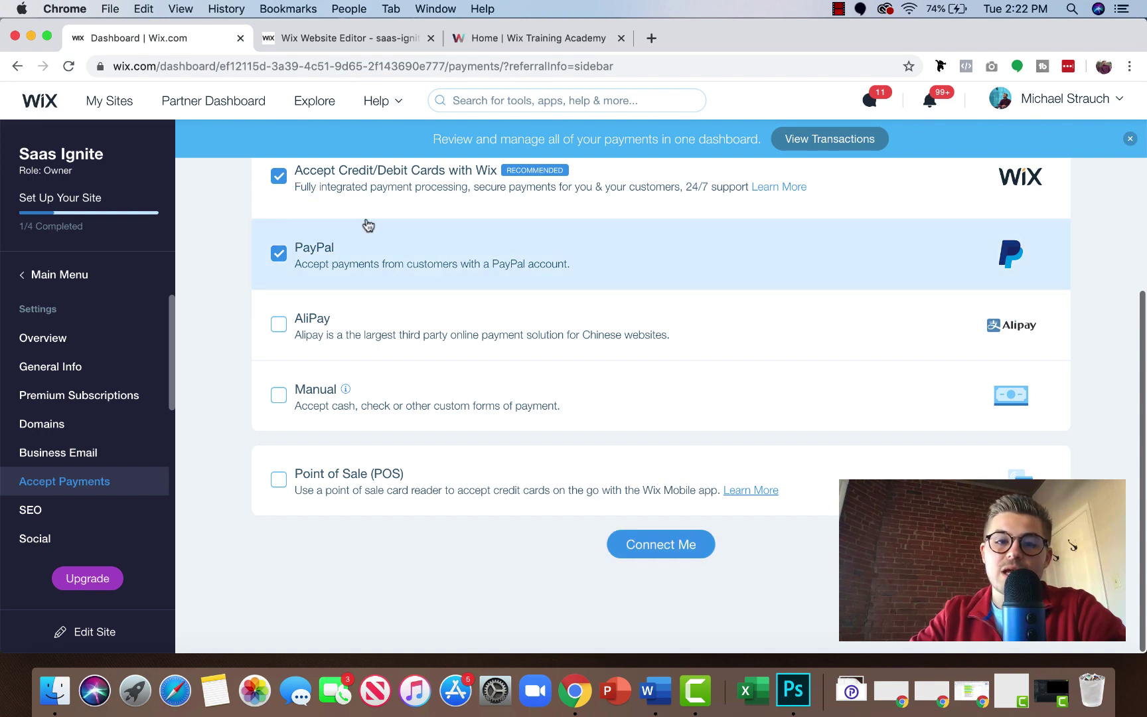
pyautogui.click(667, 545)
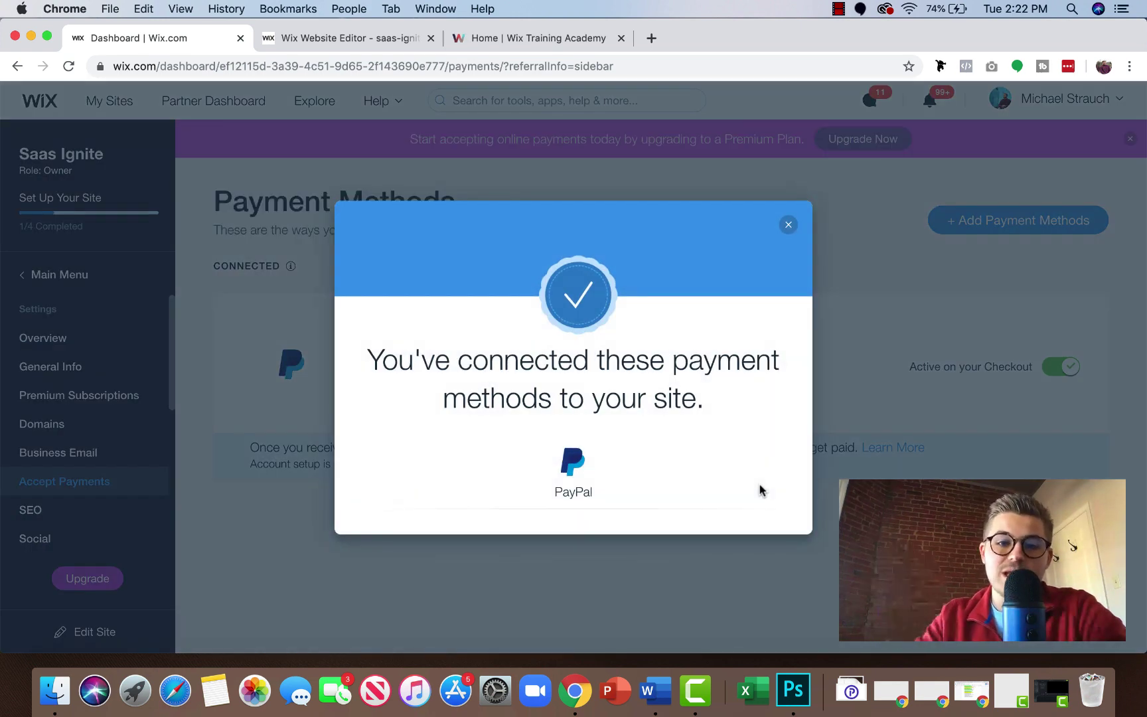
# Dismiss the connection confirmation, start Complete Setup, and close the PayPal sign-up page.
pyautogui.click(790, 226)
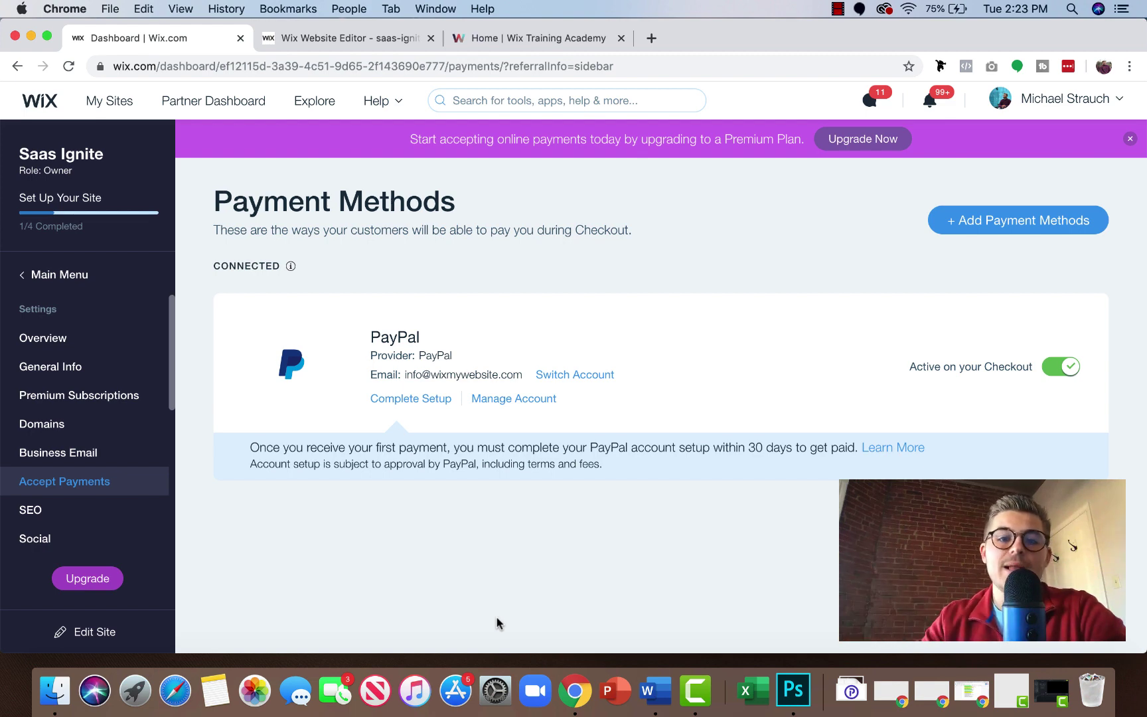
pyautogui.click(425, 400)
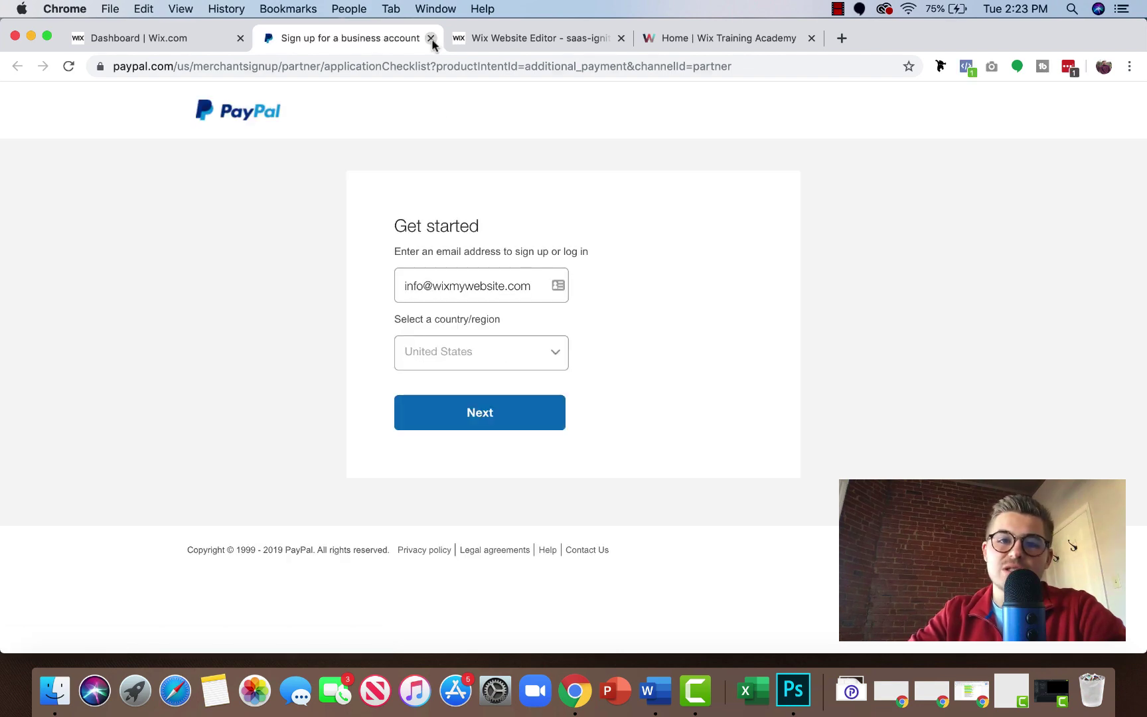
pyautogui.click(431, 38)
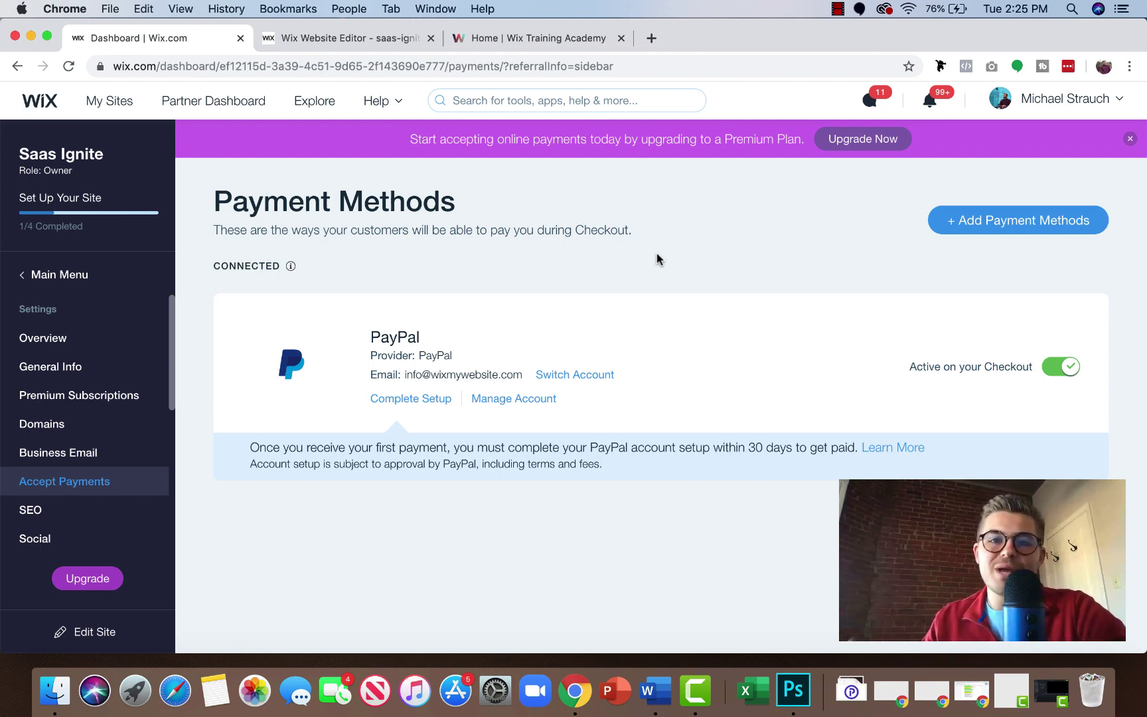
# Scroll through the Wix Training Academy home page sections, then return to the SaaS ignite editor canvas.
pyautogui.click(531, 40)
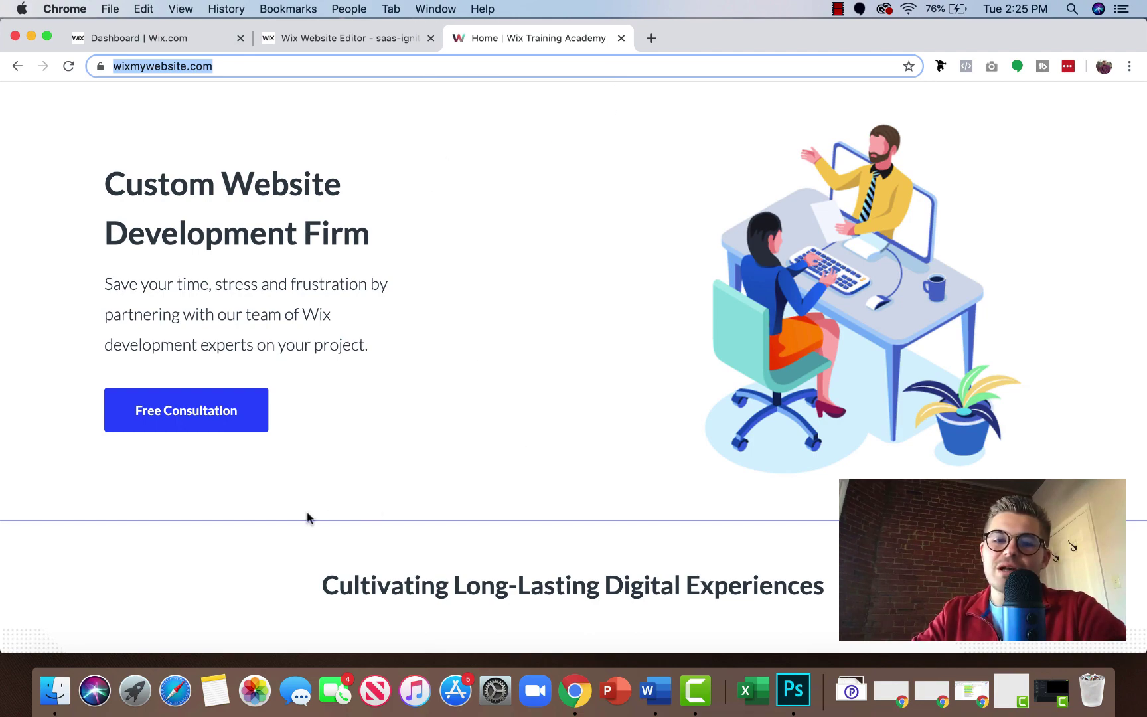
pyautogui.scroll(-10, 303, 508)
pyautogui.scroll(-7, 303, 508)
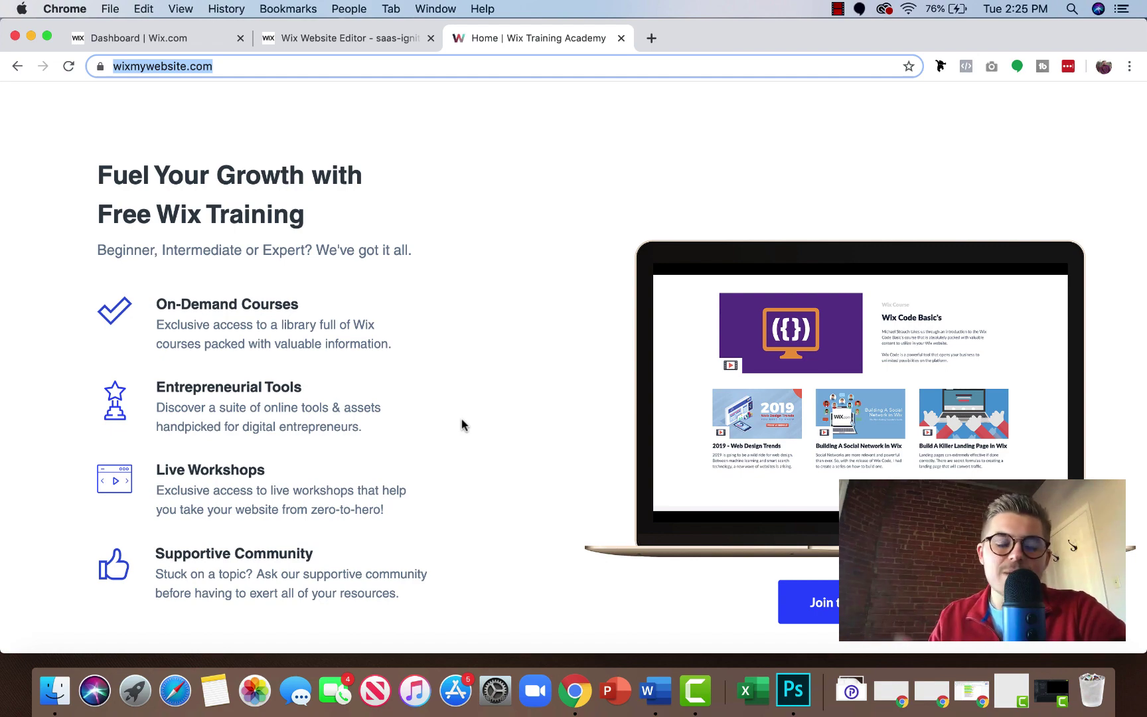
pyautogui.scroll(-8, 440, 313)
pyautogui.click(335, 38)
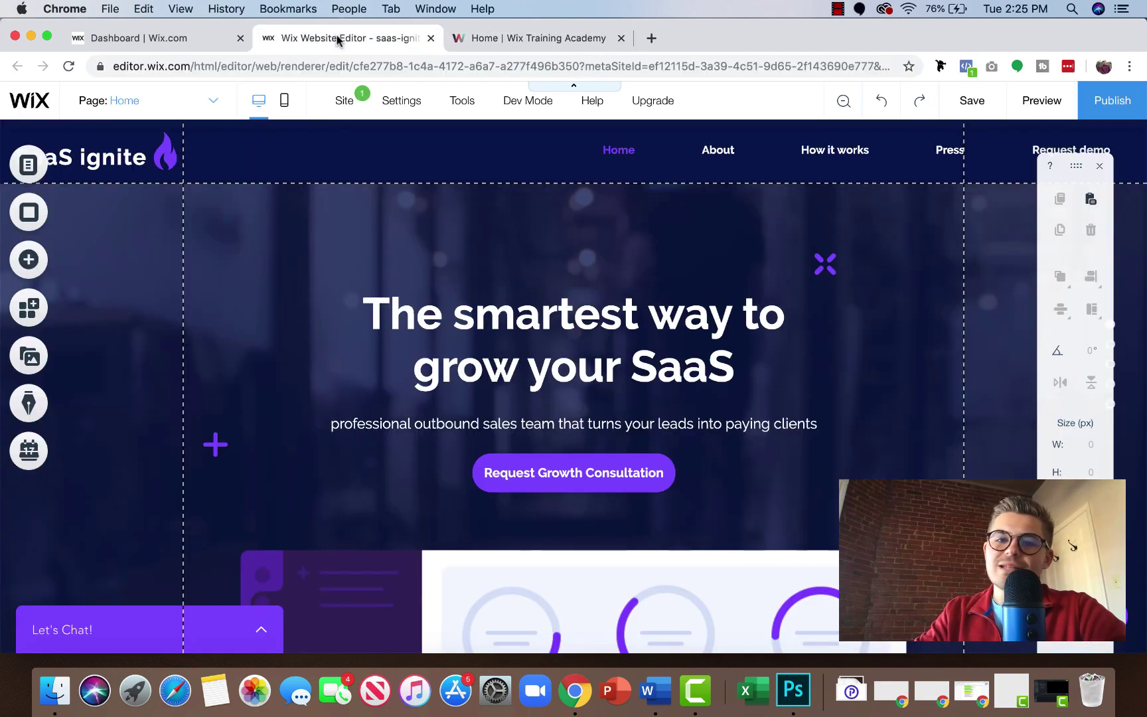